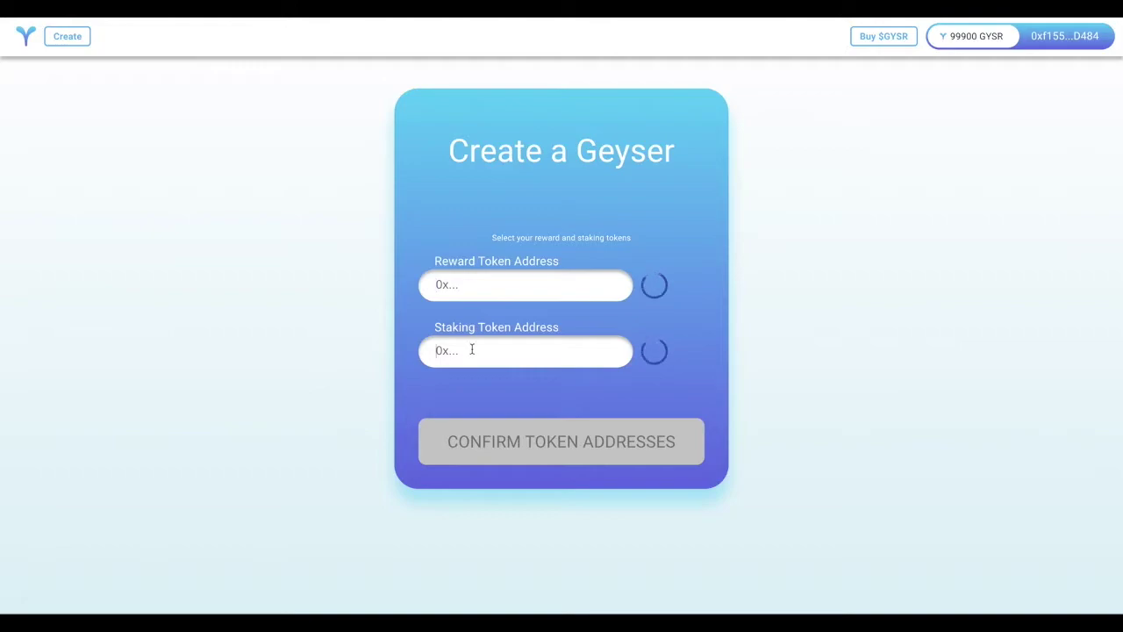
Enter the Infinite Test Token address as the reward token and the Uniswap V2 address as the staking token, and confirm the token addresses
click(494, 286)
key(ctrl+v)
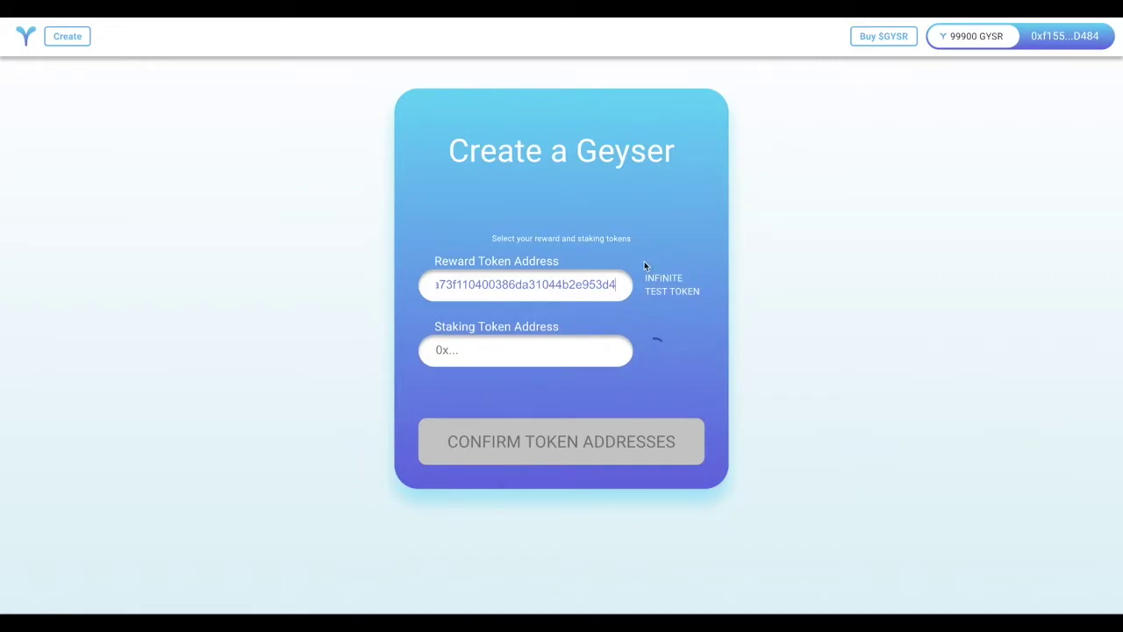
click(570, 351)
key(ctrl+v)
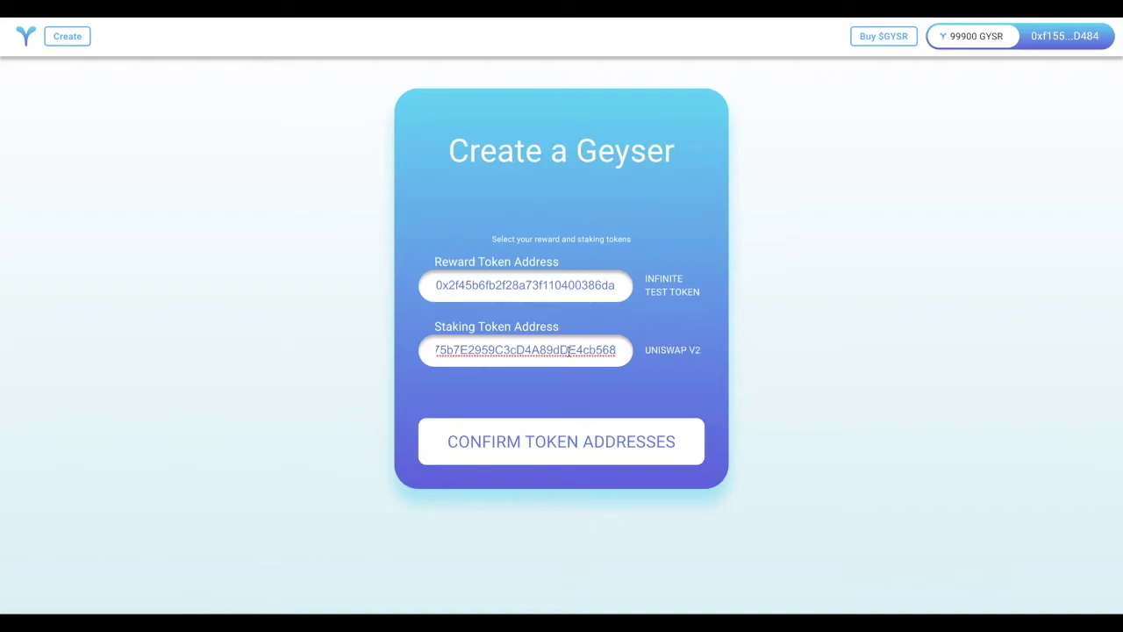
click(645, 275)
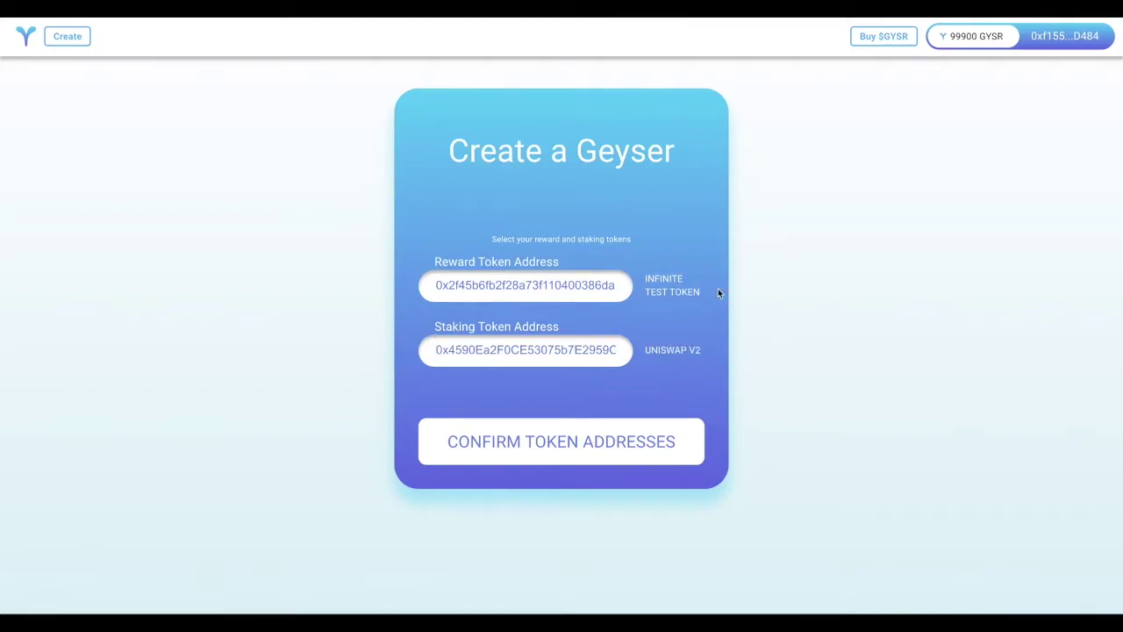
drag(644, 350, 707, 352)
click(706, 352)
click(587, 451)
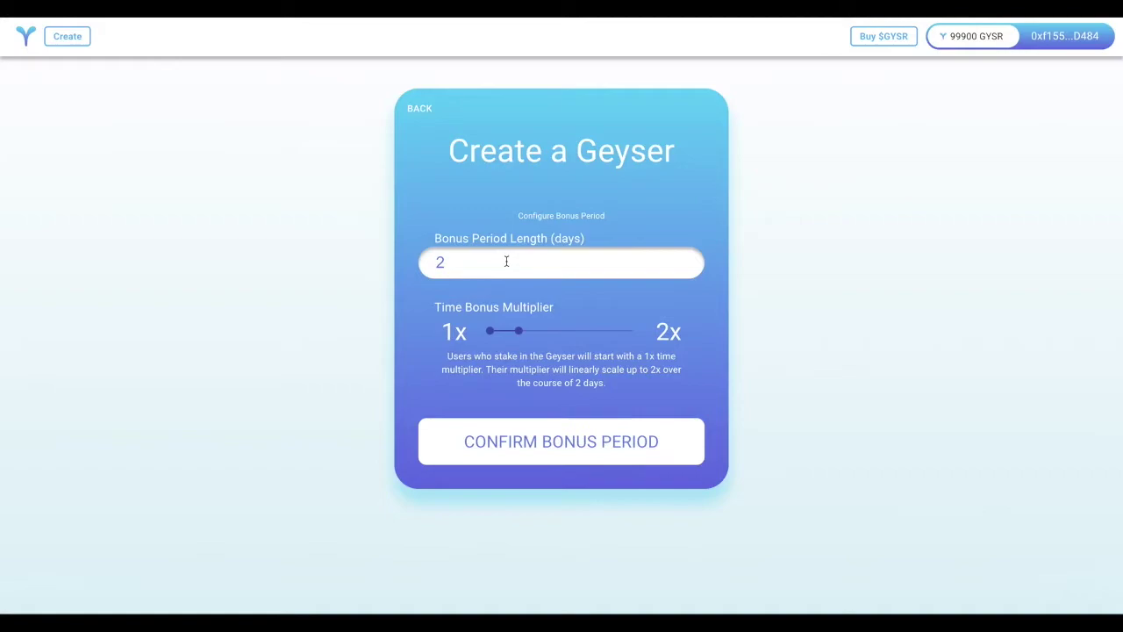
Set the bonus period length to 10 days and the upper time bonus multiplier to 3x
mouse_move(490, 307)
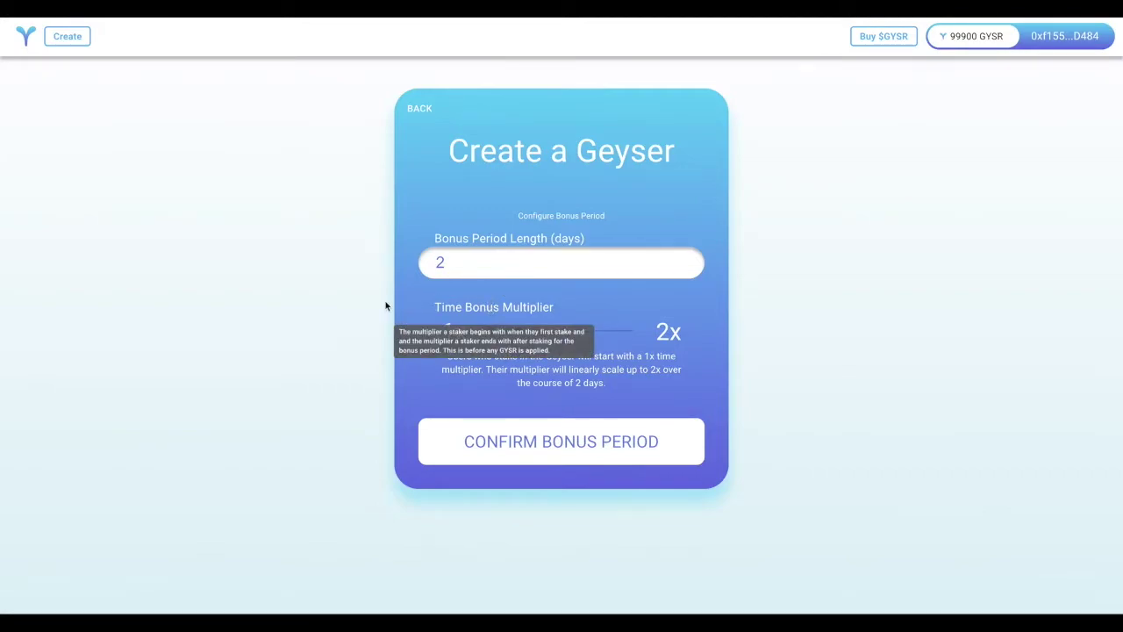
drag(483, 262, 420, 267)
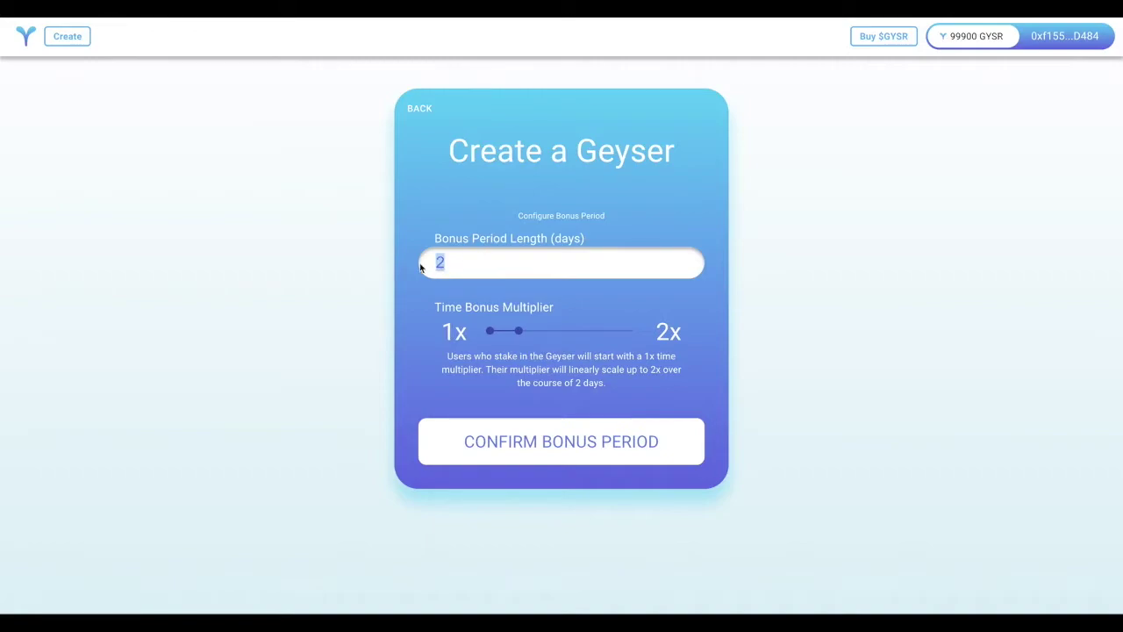
text(10)
drag(518, 335, 549, 336)
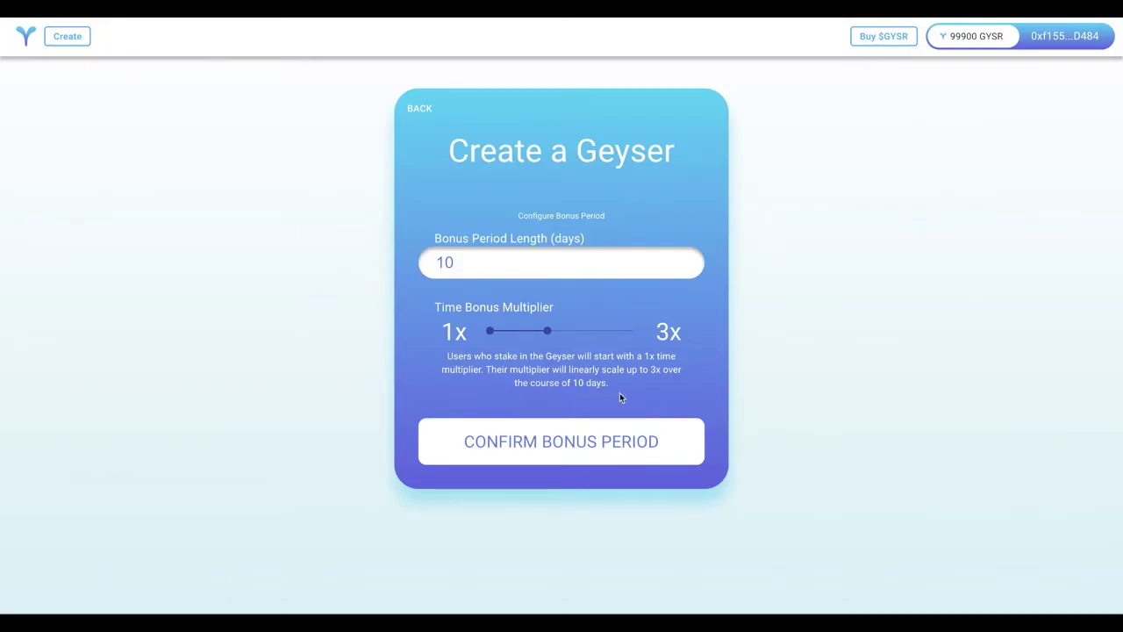
Change the bonus period length to 365 days and confirm the bonus period
click(478, 263)
key(BackSpace)
key(BackSpace)
text(365)
key(BackSpace)
text(5)
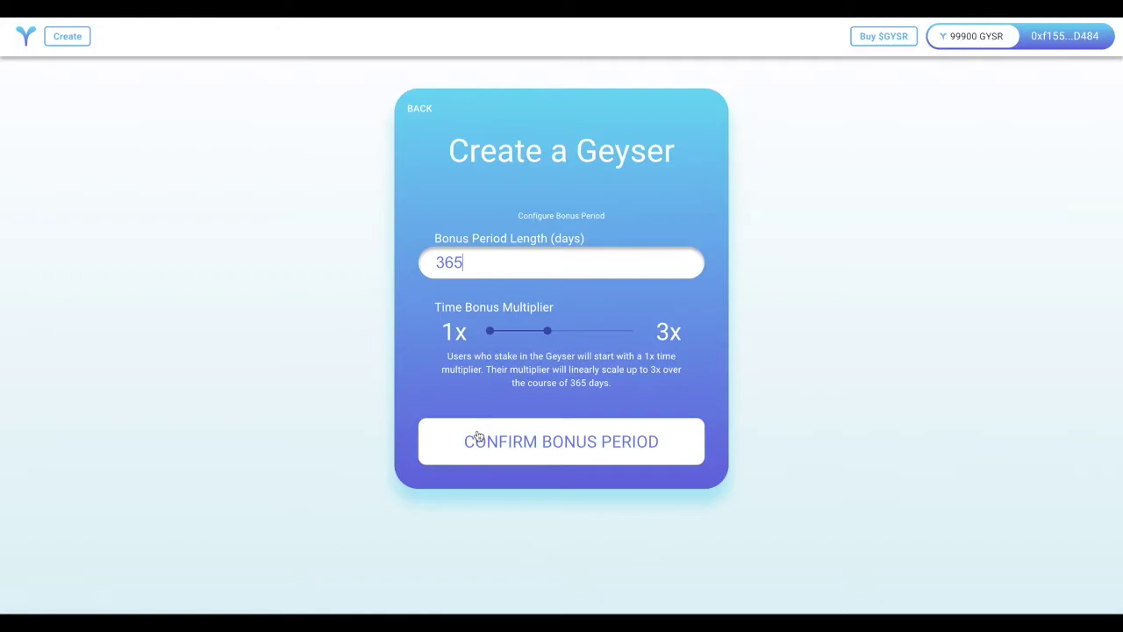
click(553, 444)
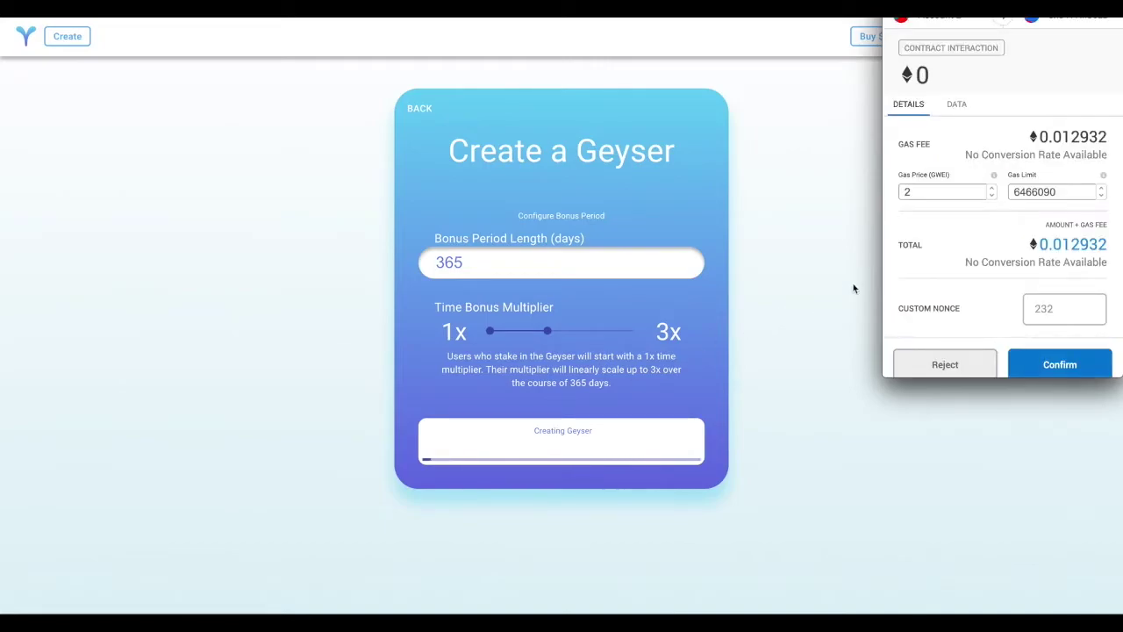
Confirm the Geyser creation transaction with a gas price of 10 Gwei and check its details on Etherscan
double_click(913, 192)
text(10)
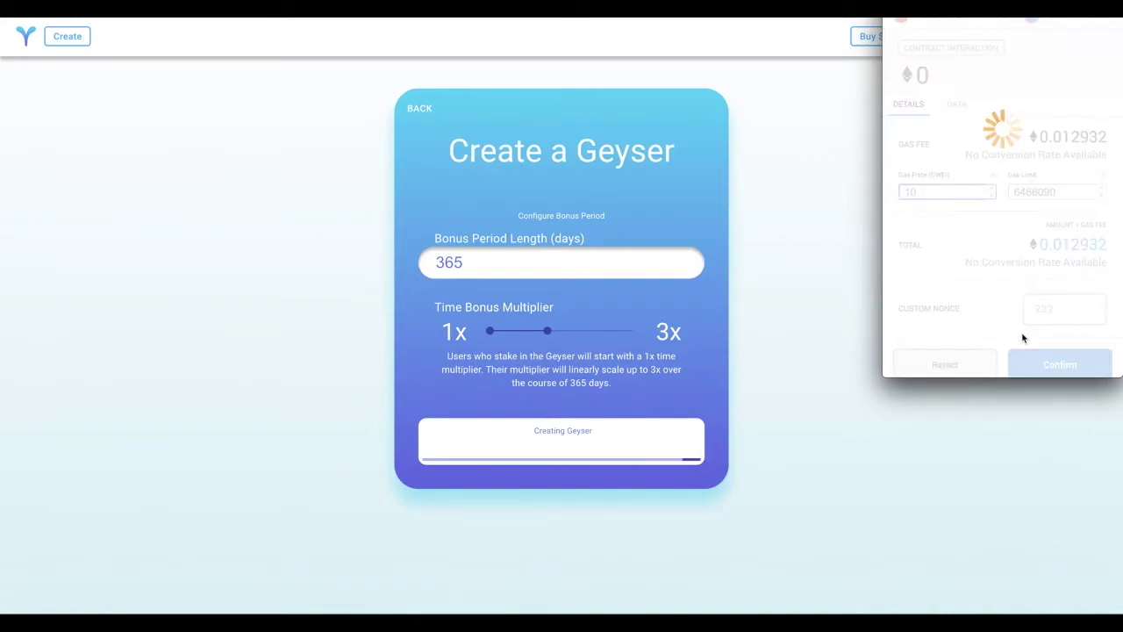
click(1047, 364)
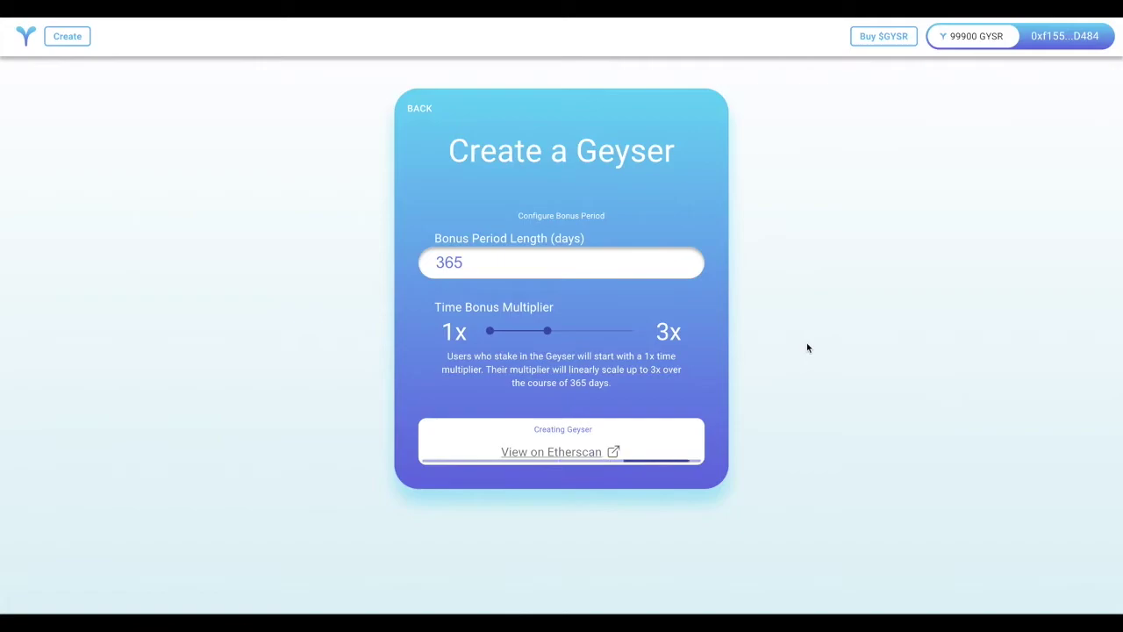
click(548, 453)
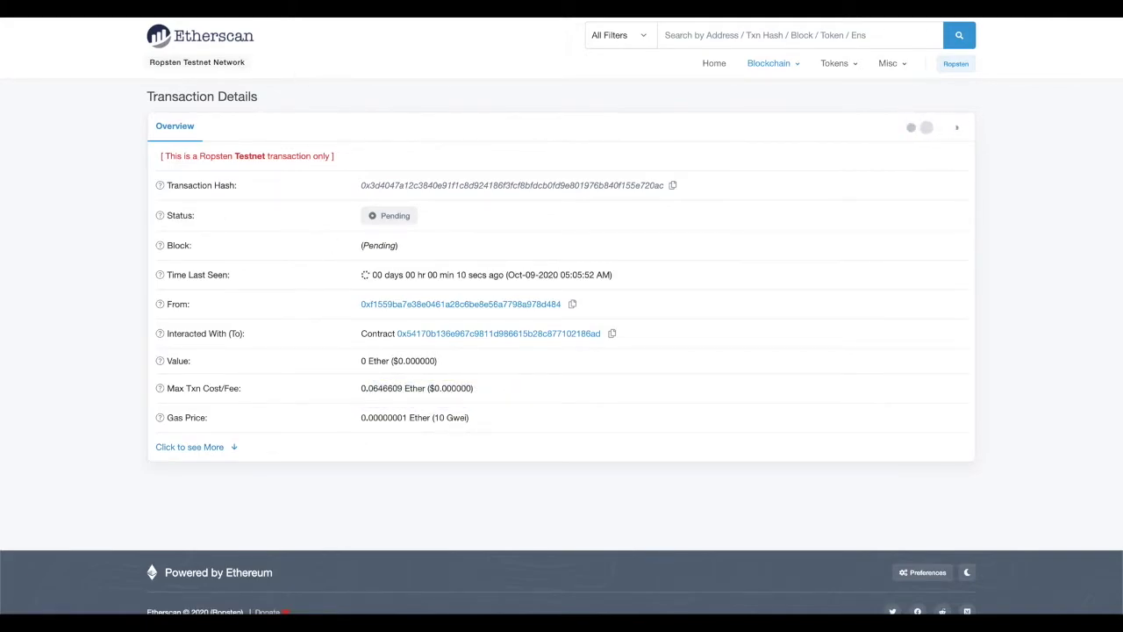
key(ctrl+w)
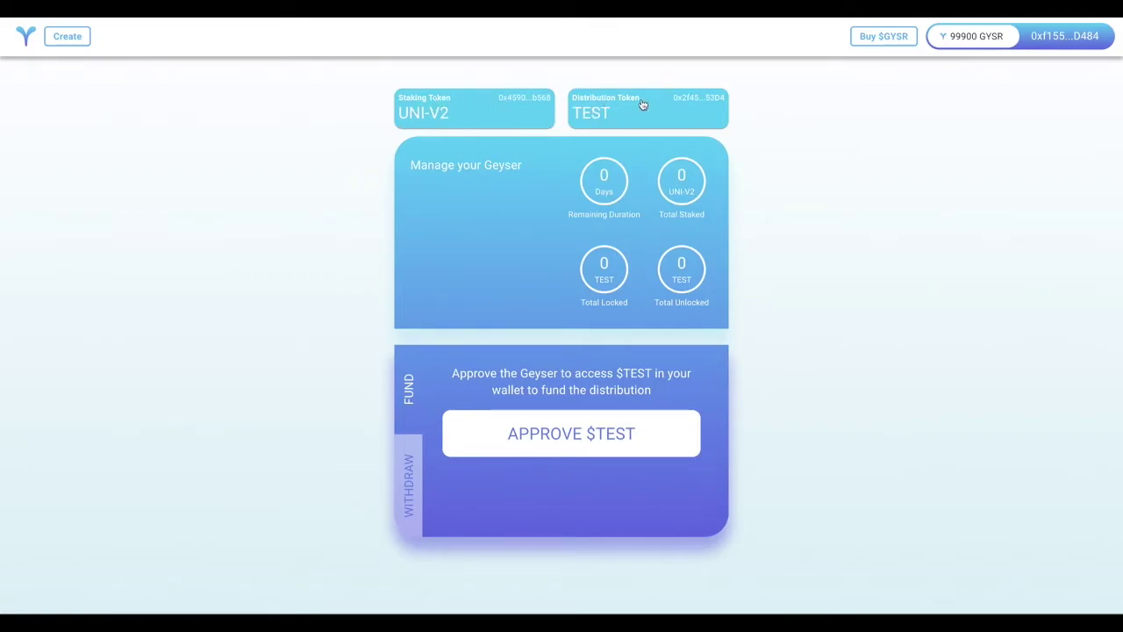
Approve the Geyser to access TEST in the wallet and set the funding amount to 1000 TEST
click(541, 435)
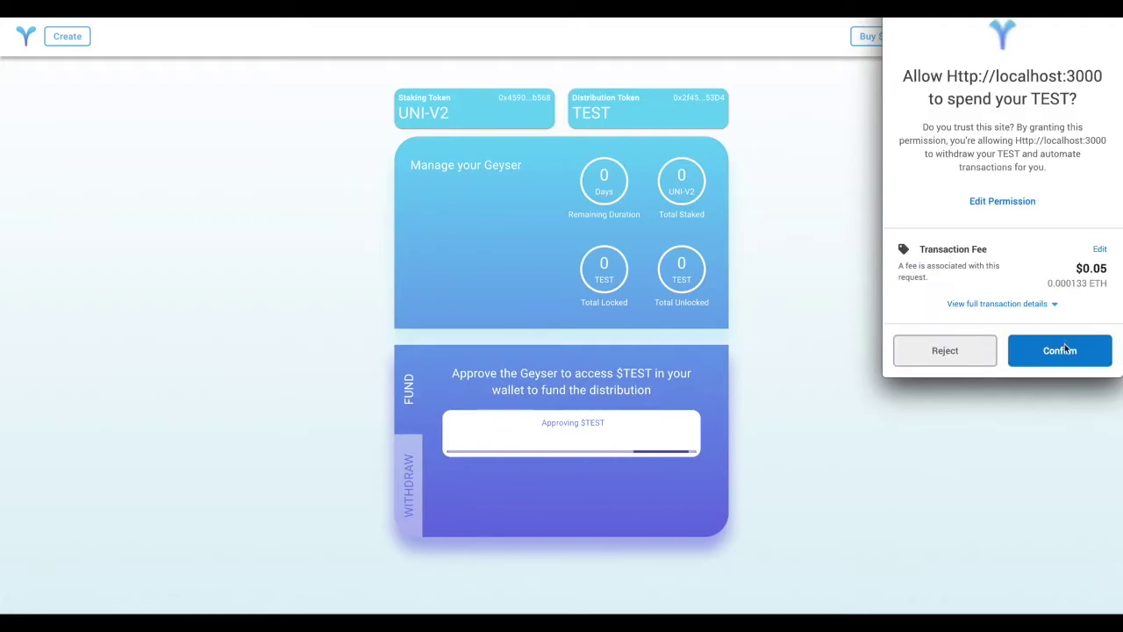
click(1062, 351)
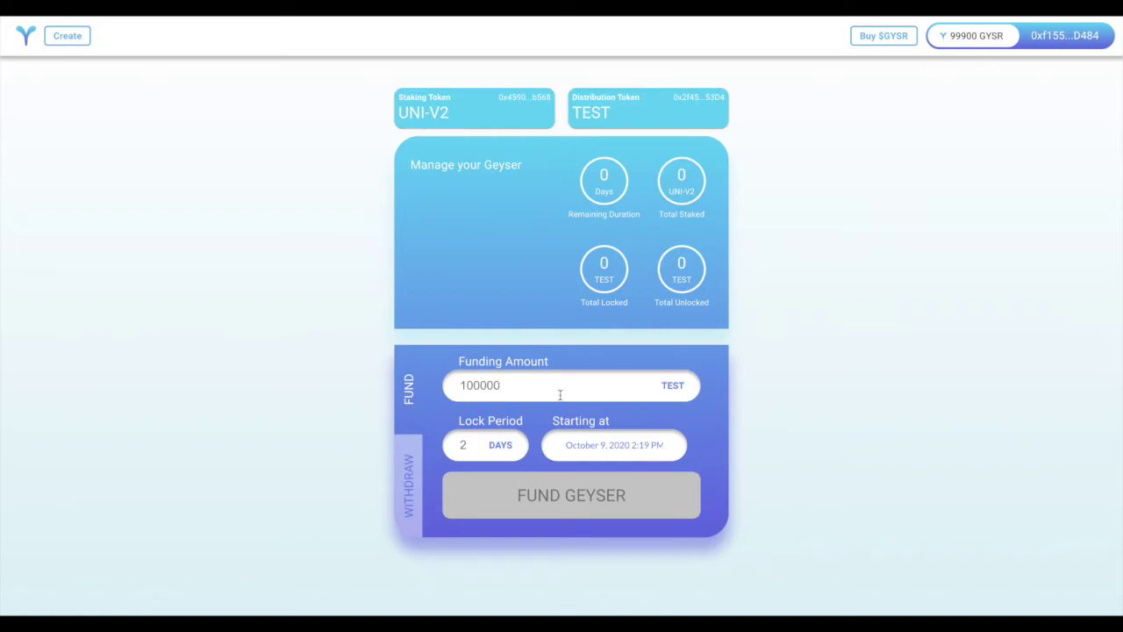
key(ctrl+a)
text(1000)
Set the lock period of the funding to 730 days
double_click(470, 445)
text(365)
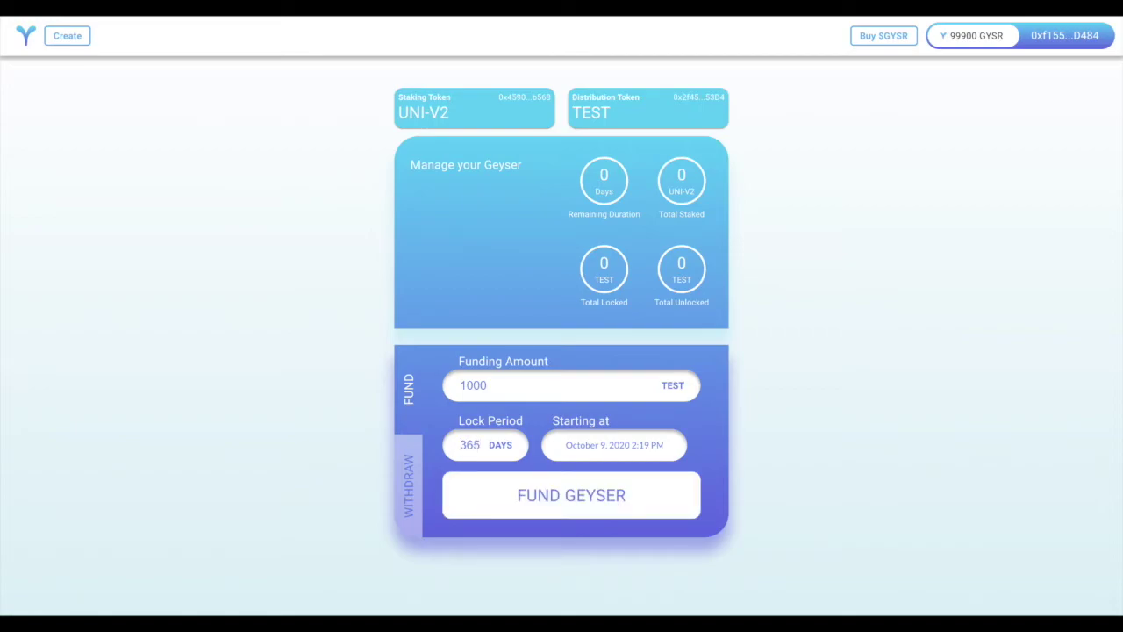
key(BackSpace)
key(BackSpace)
key(BackSpace)
text(2730)
key(BackSpace)
key(BackSpace)
key(BackSpace)
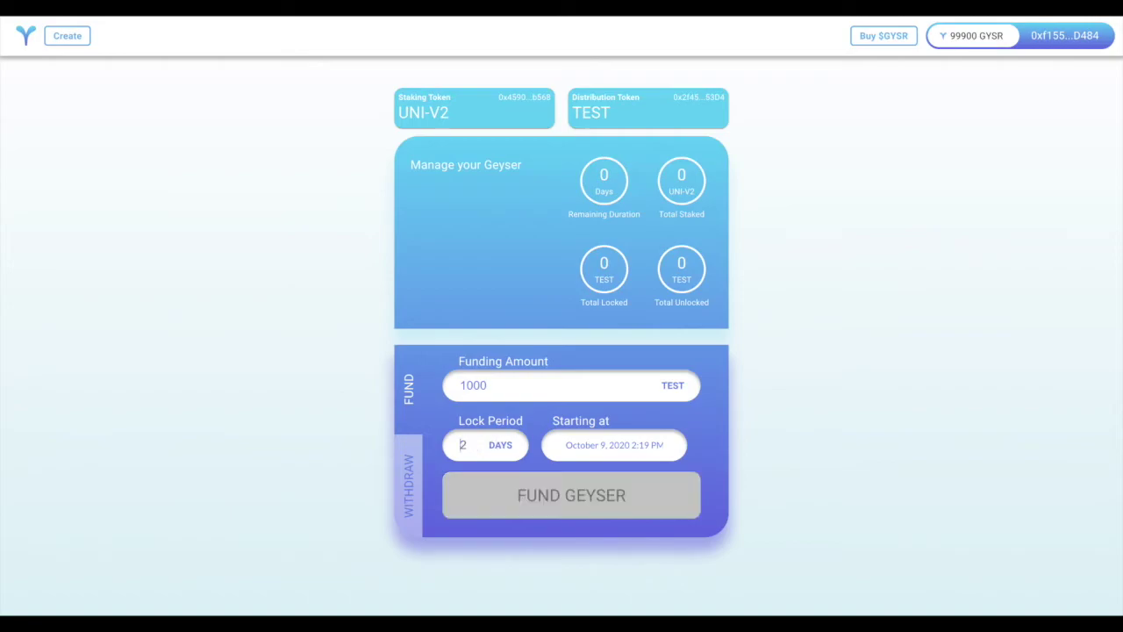
text(730)
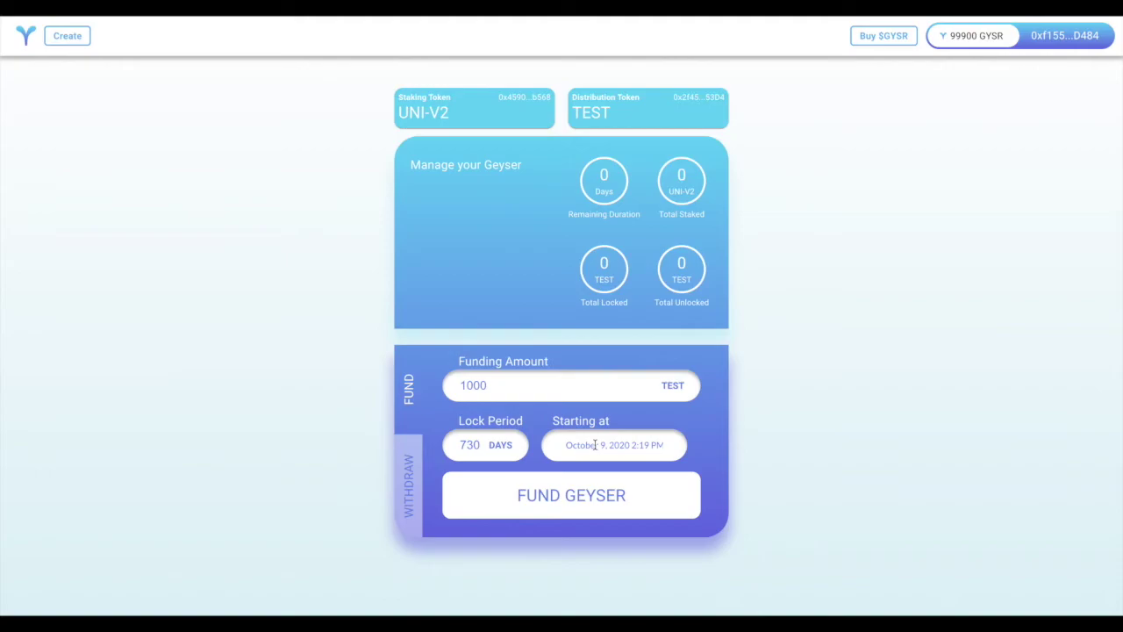
Set the funding start to October 10, 2020 at 2:00 PM
click(595, 444)
click(687, 339)
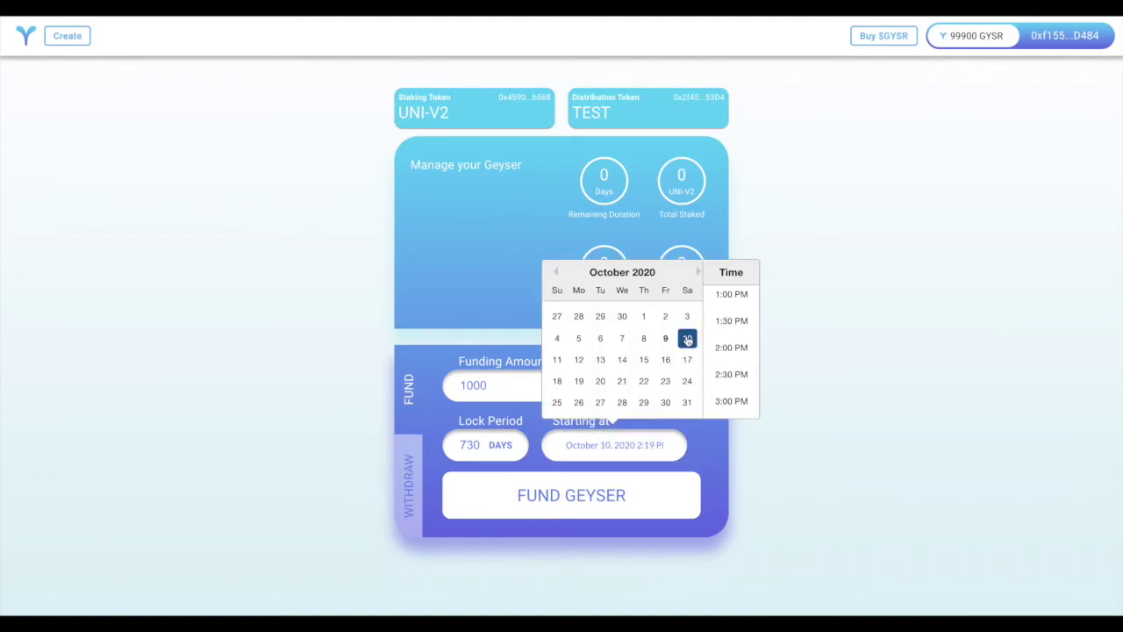
click(730, 348)
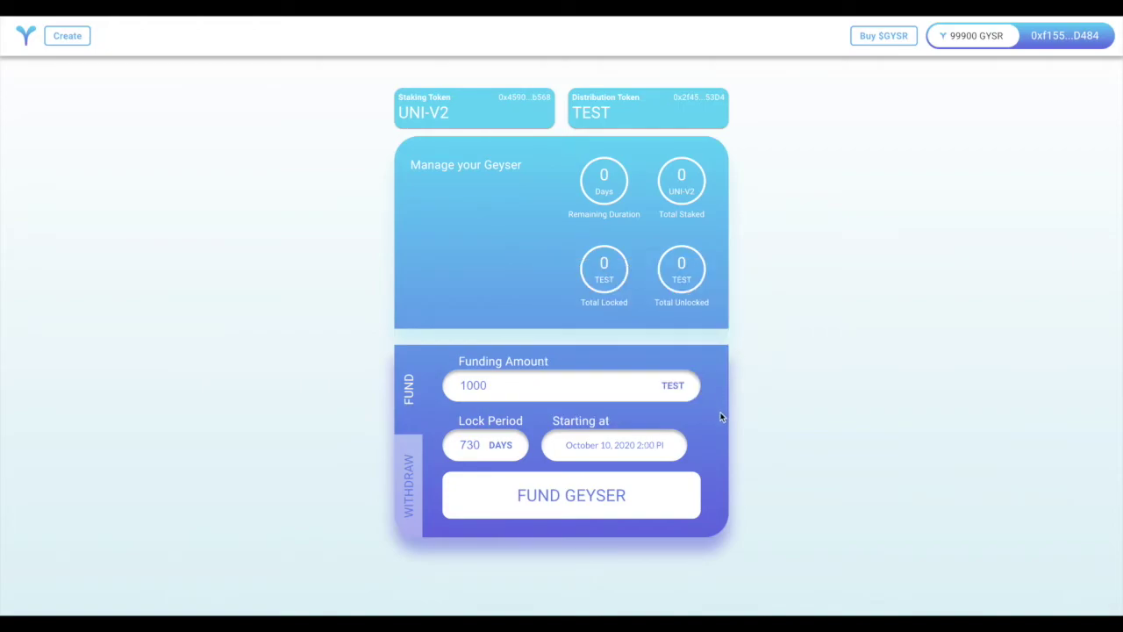
Fund the Geyser and confirm the wallet transaction with a gas price of 20 Gwei
click(591, 498)
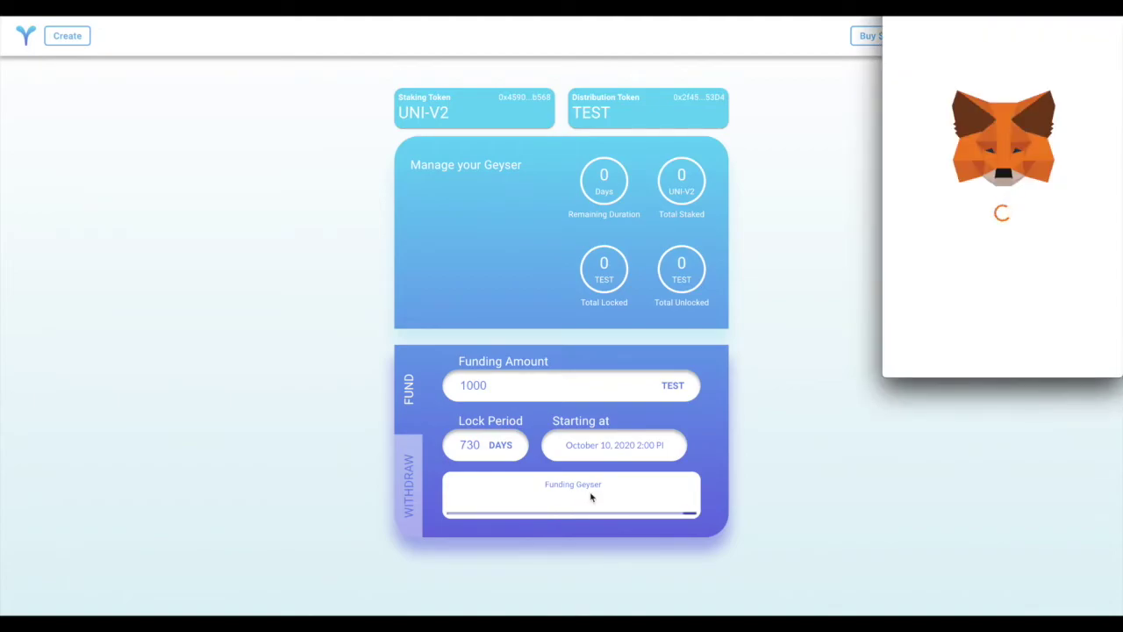
drag(937, 192, 878, 197)
text(20)
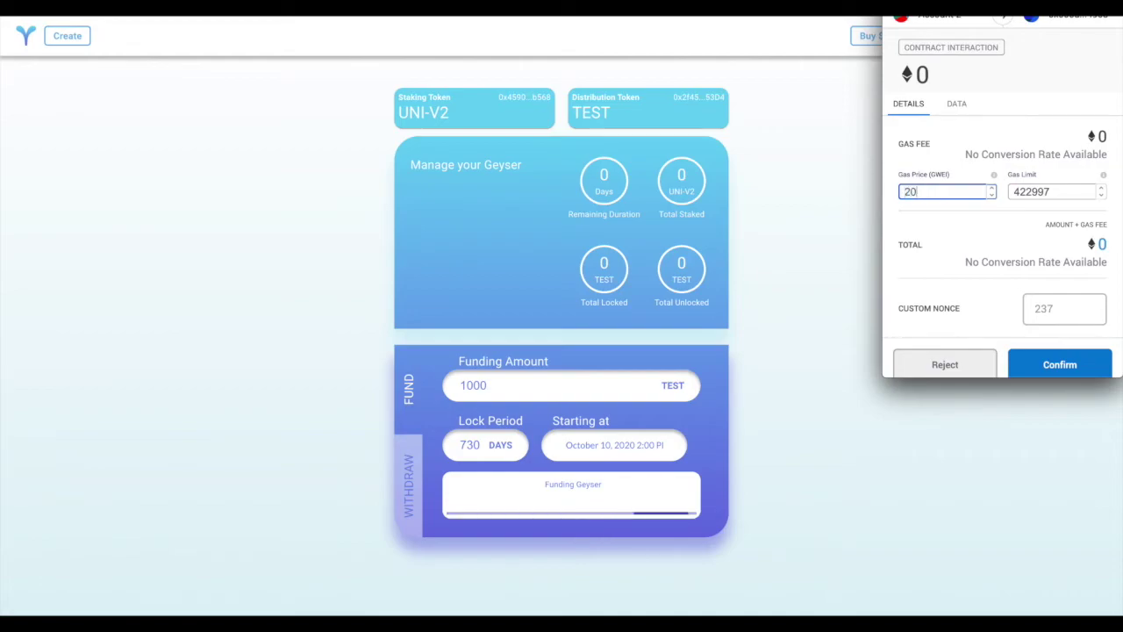
key(Return)
click(1047, 363)
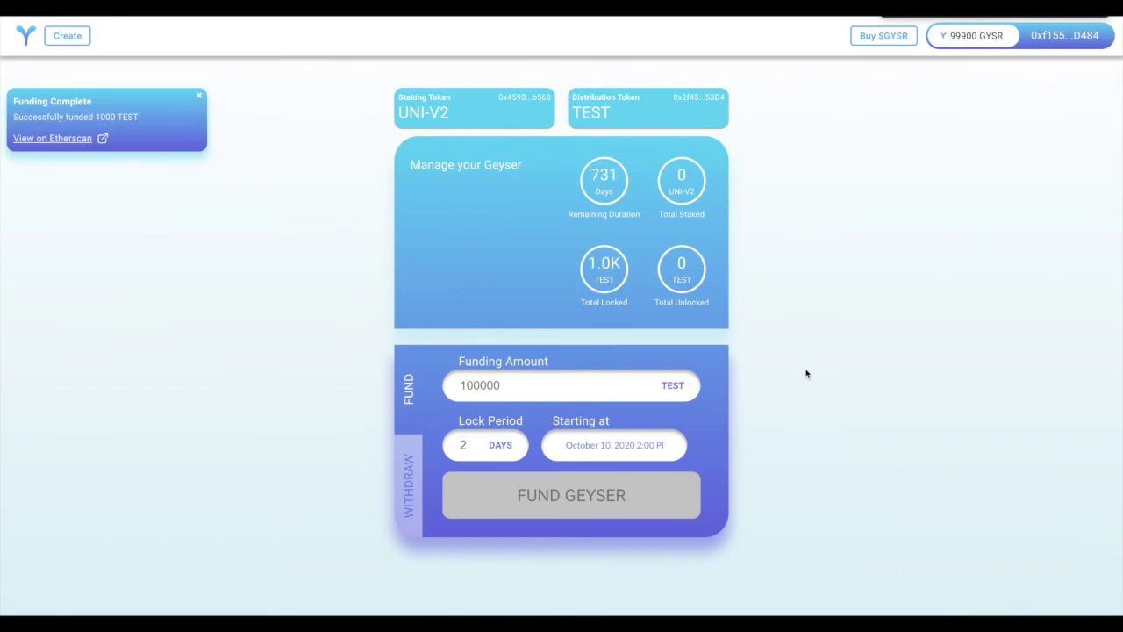
Examine the Geyser's total locked and total unlocked amounts, and the rewards share on its staking page
mouse_move(603, 274)
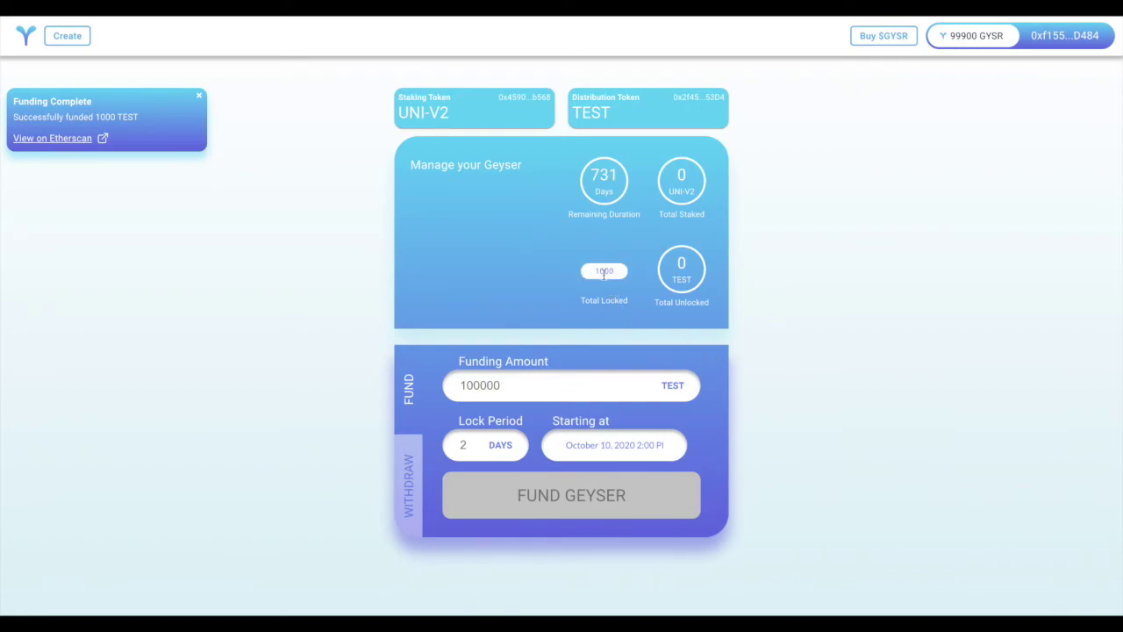
mouse_move(671, 266)
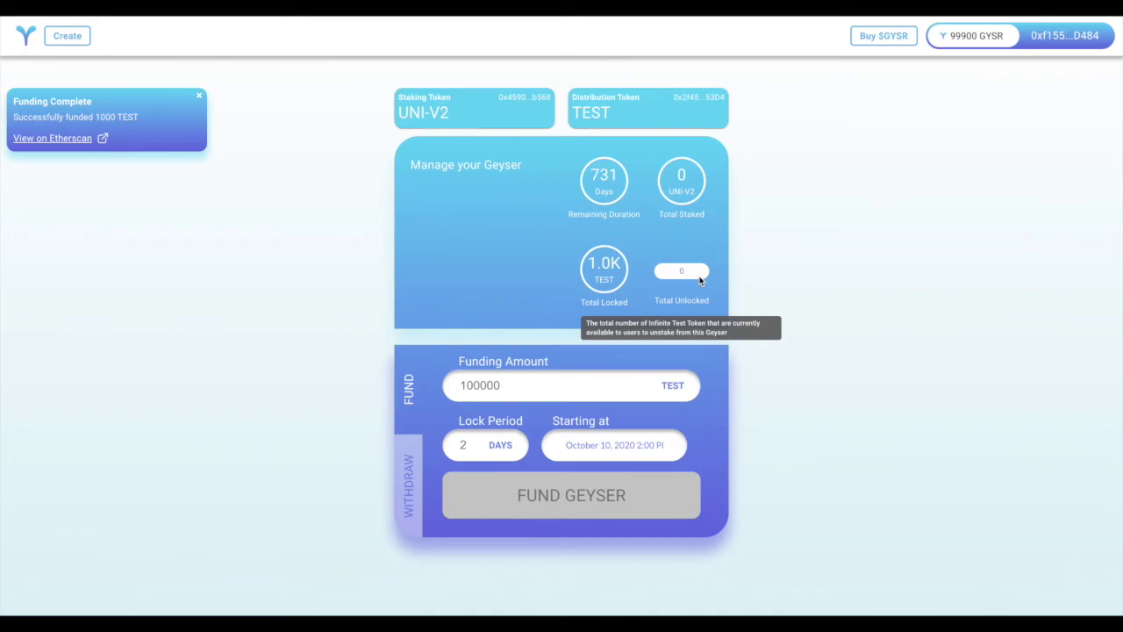
key(ctrl+r)
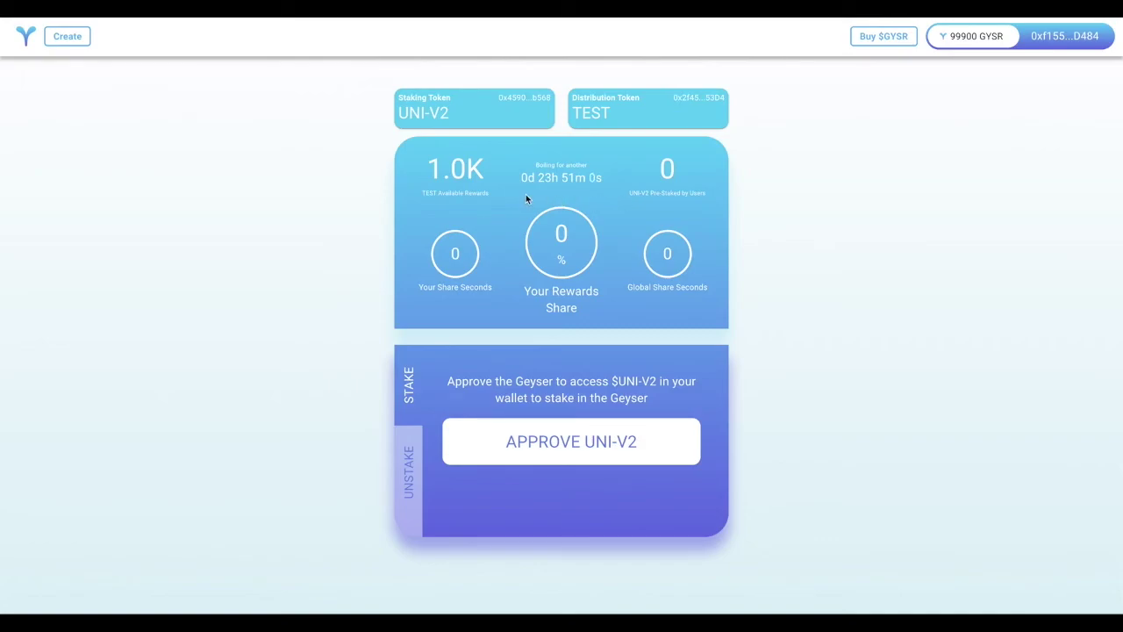
mouse_move(566, 252)
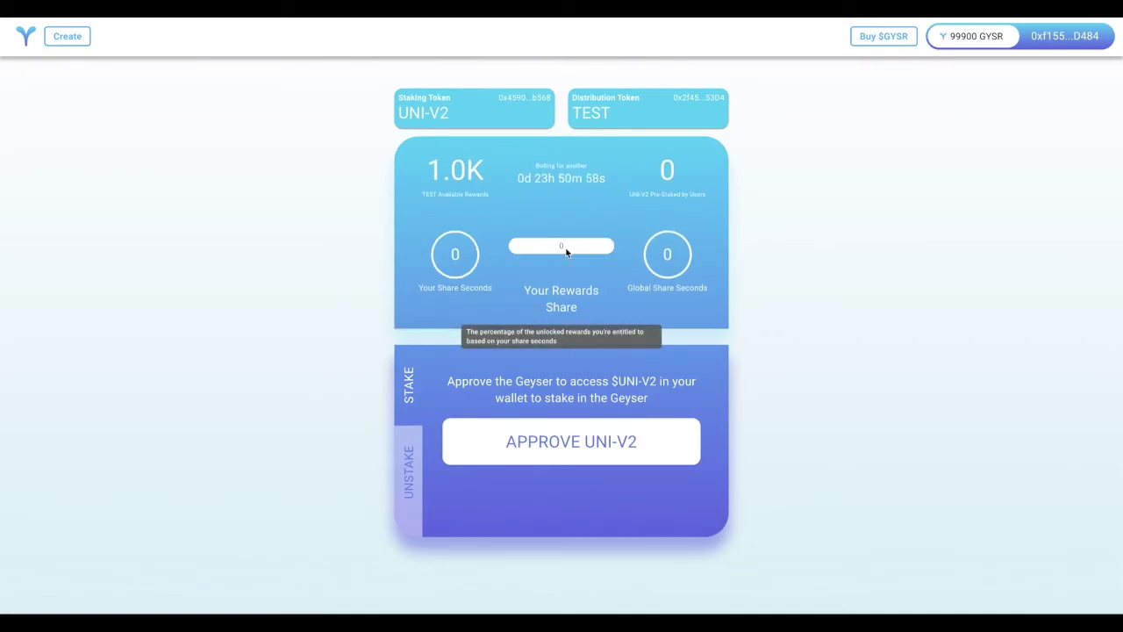